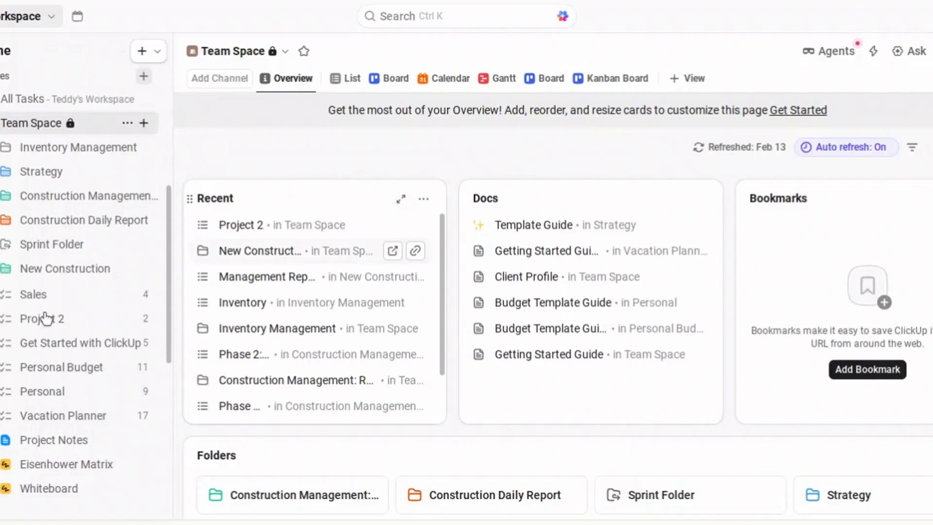
Open the Sales list in Team Space and browse the templates available for its List view.
click(88, 295)
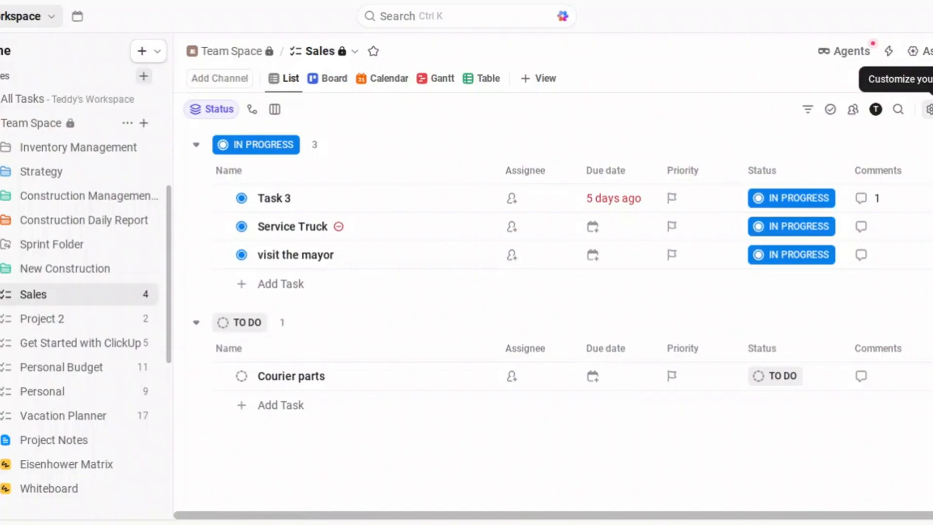
click(929, 109)
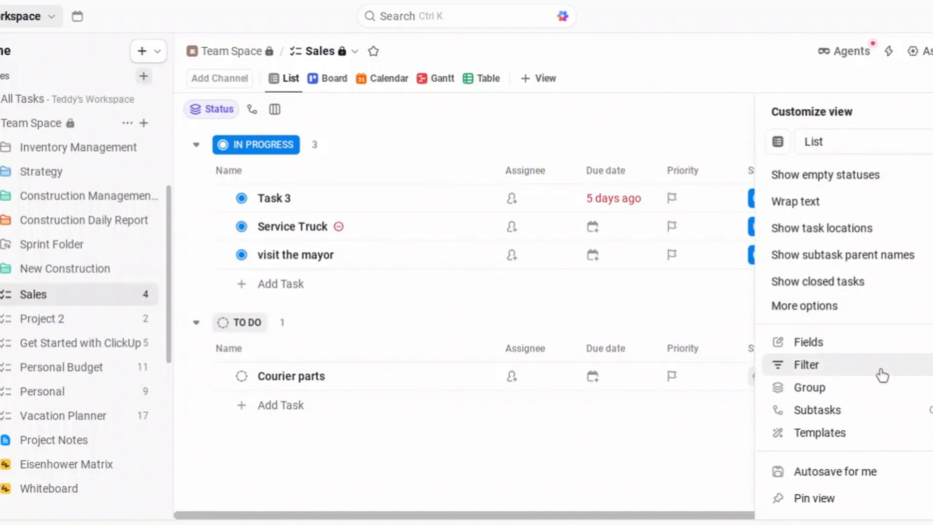
mouse_move(854, 430)
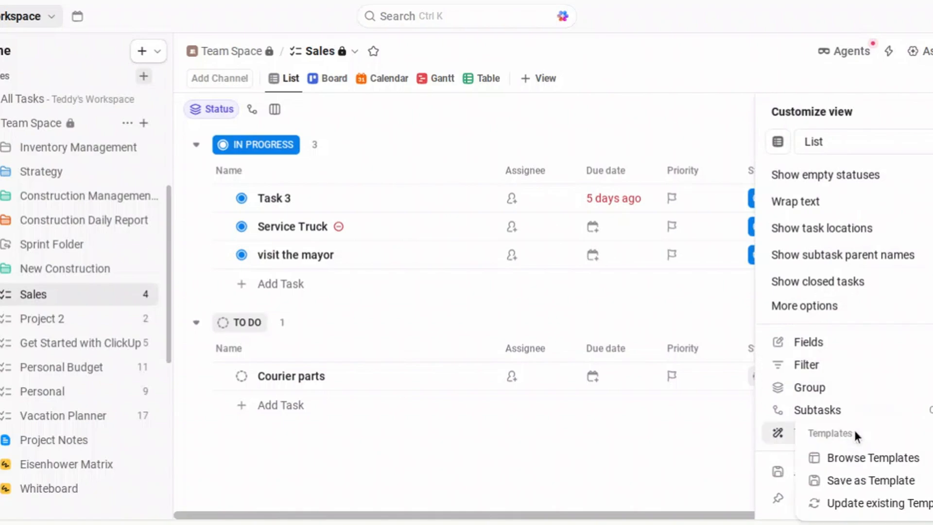
click(909, 465)
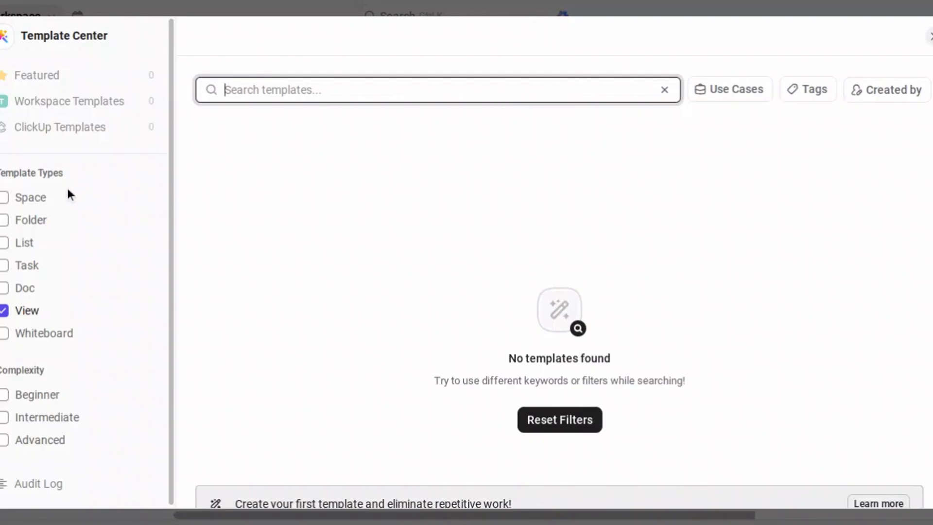
Add the Space and Task template types to the Template Center filter alongside View.
click(8, 200)
click(8, 200)
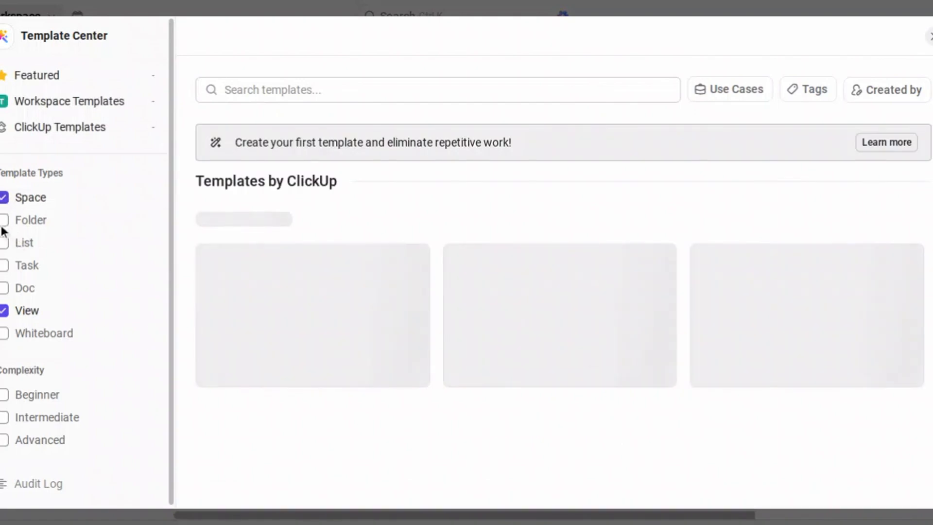
click(5, 266)
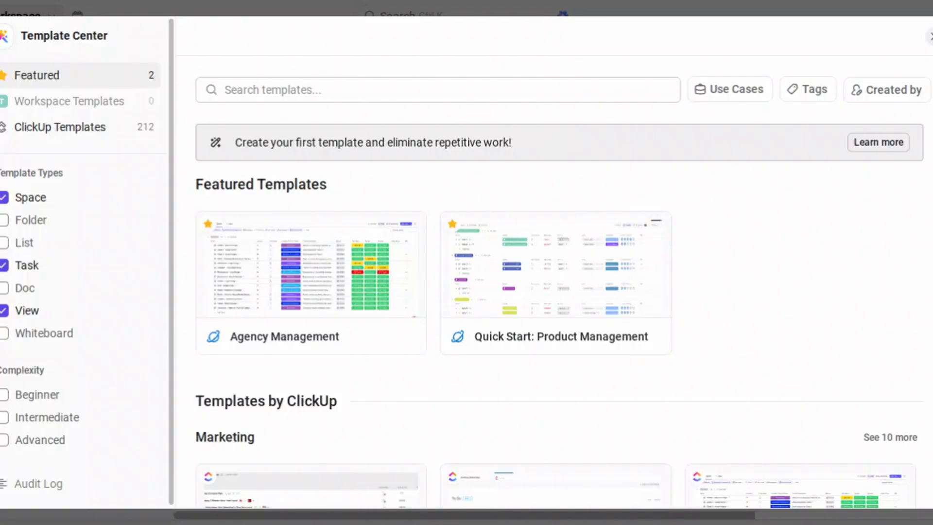
Look through the featured and ClickUp templates by category, from Marketing to HR & Recruiting, for one suited to sales and branding.
scroll(559, 316, down, 4)
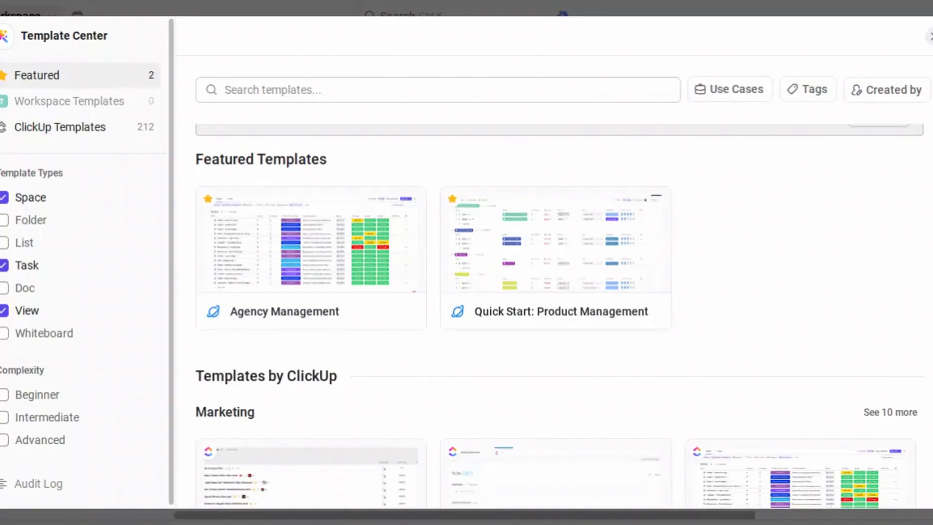
scroll(557, 329, down, 5)
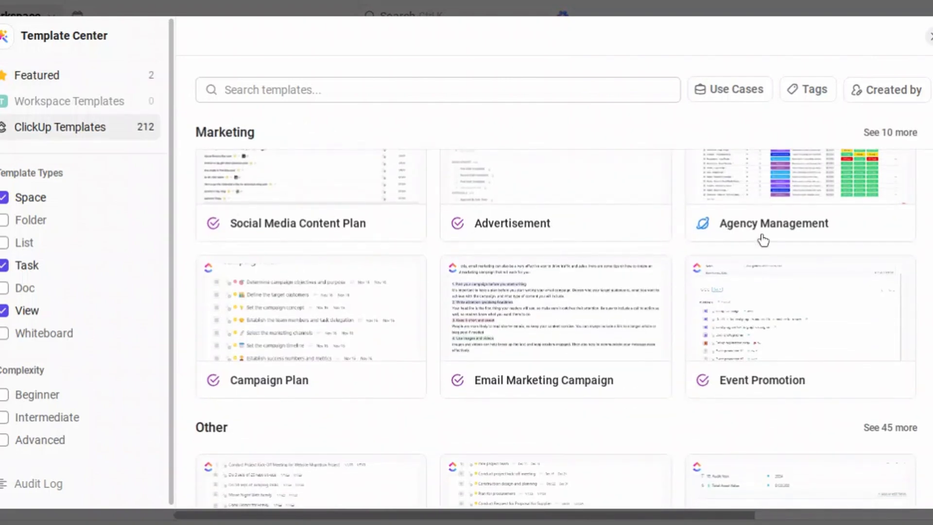
scroll(586, 351, down, 6)
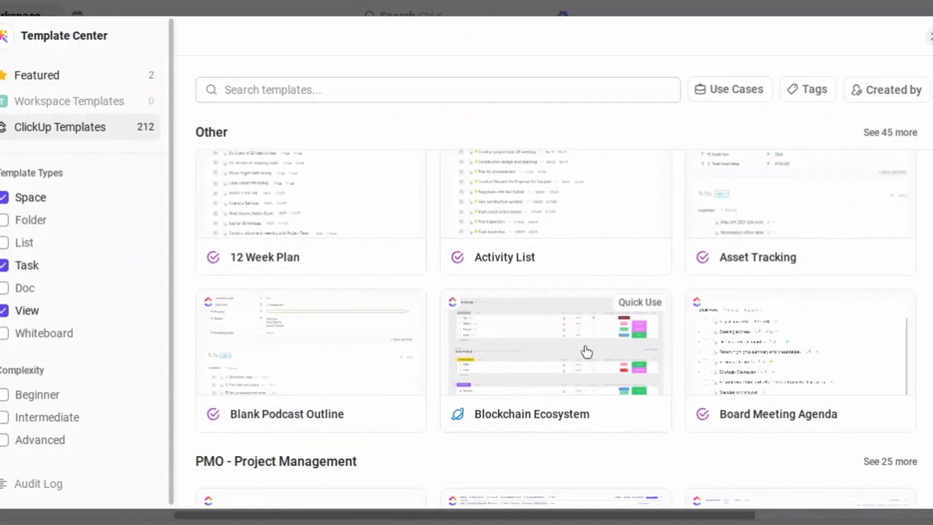
scroll(586, 351, down, 3)
scroll(585, 352, down, 2)
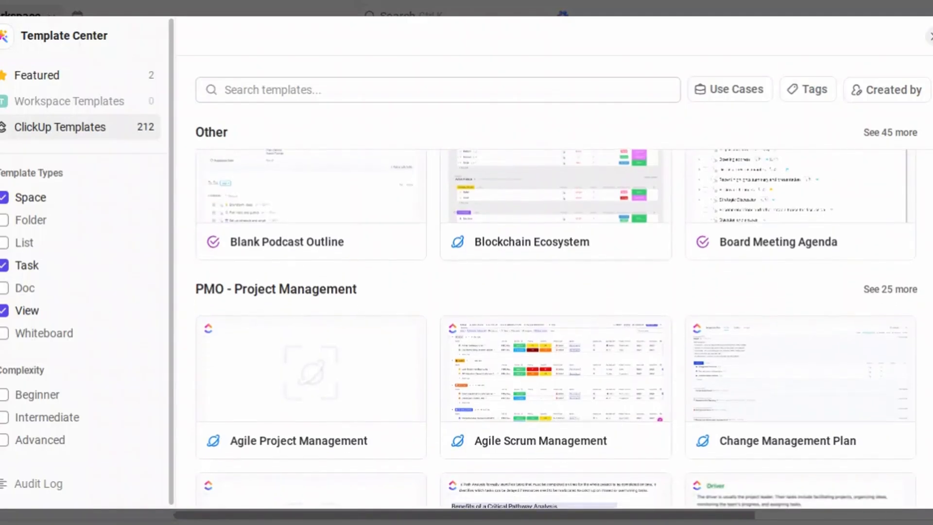
scroll(586, 352, down, 1)
scroll(585, 352, down, 3)
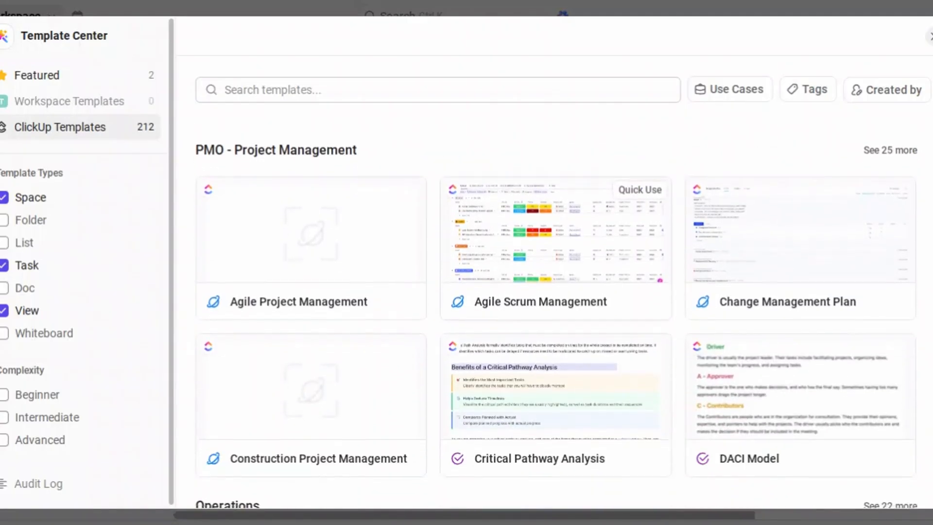
scroll(586, 352, down, 5)
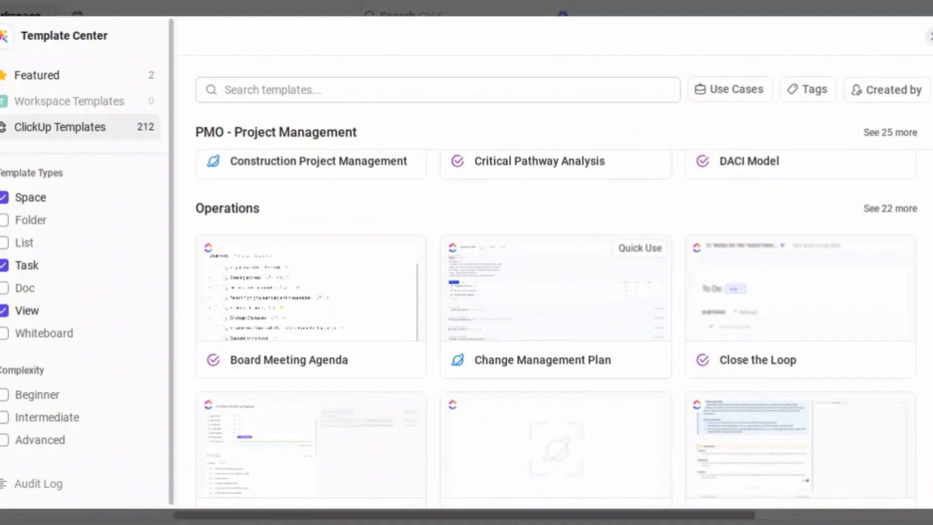
scroll(586, 352, down, 6)
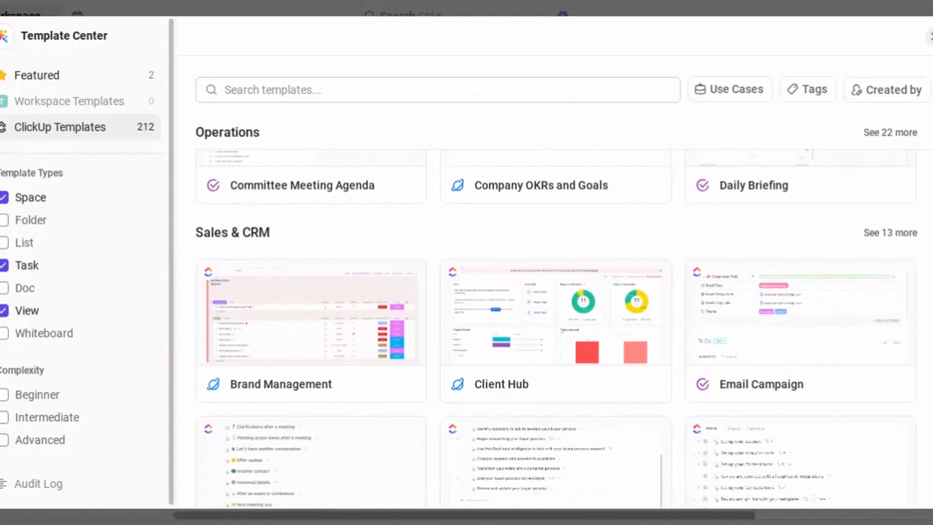
scroll(586, 352, down, 4)
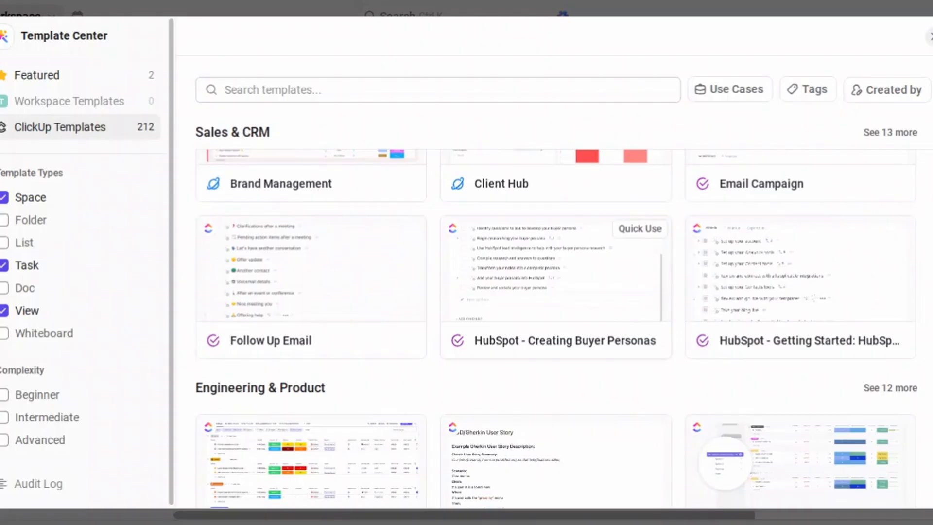
scroll(586, 352, down, 5)
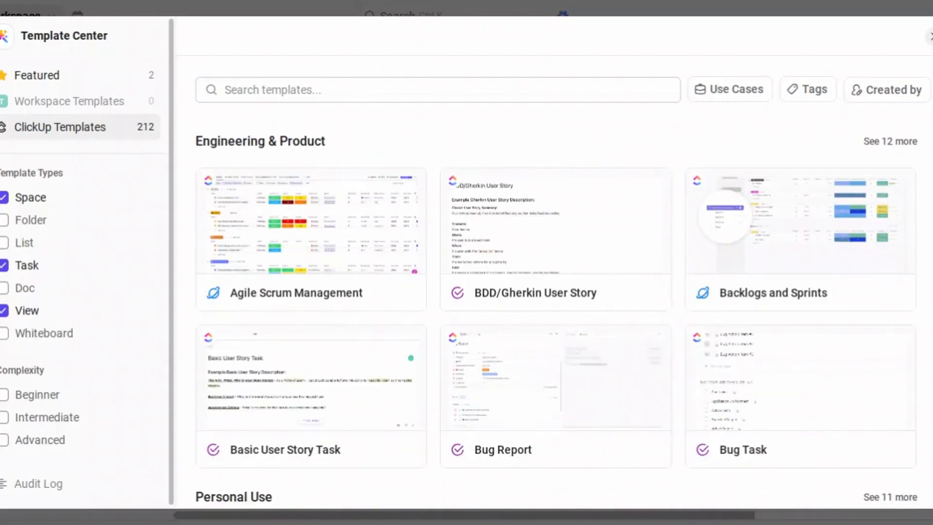
scroll(585, 352, down, 7)
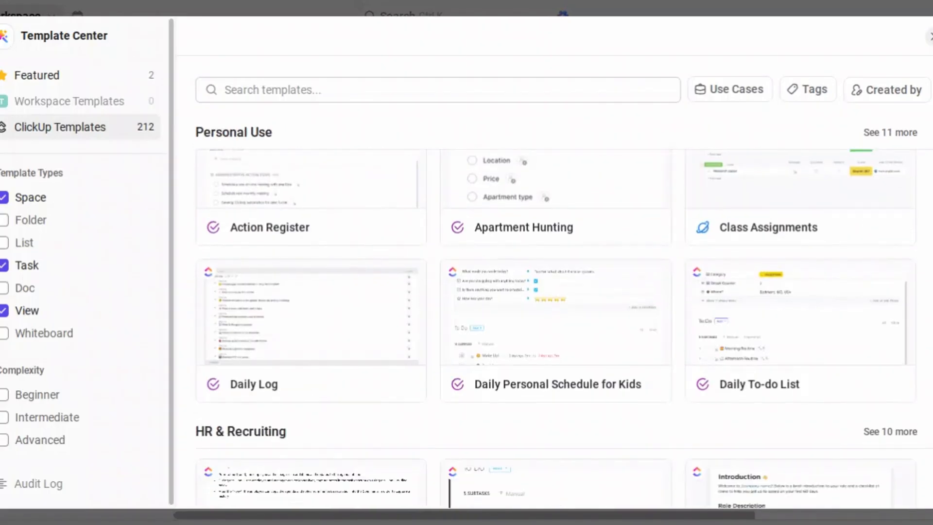
scroll(586, 352, up, 8)
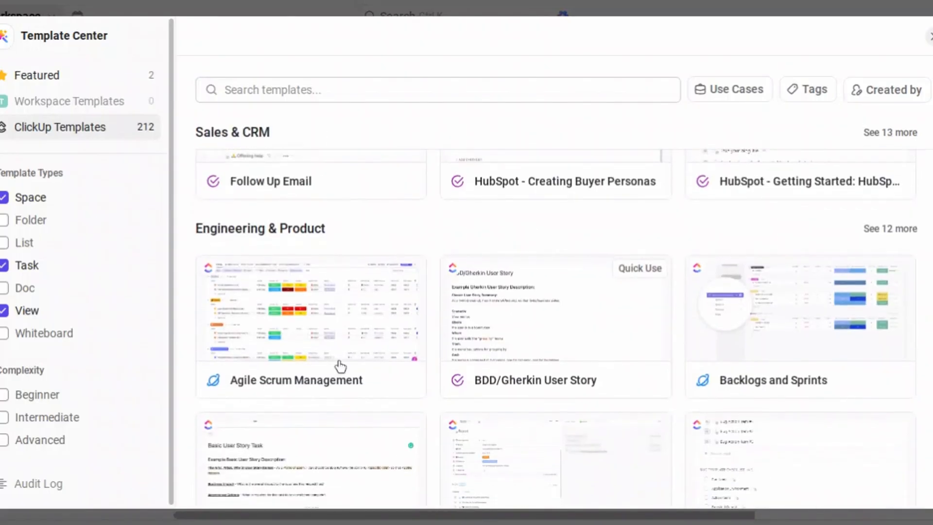
scroll(563, 336, up, 4)
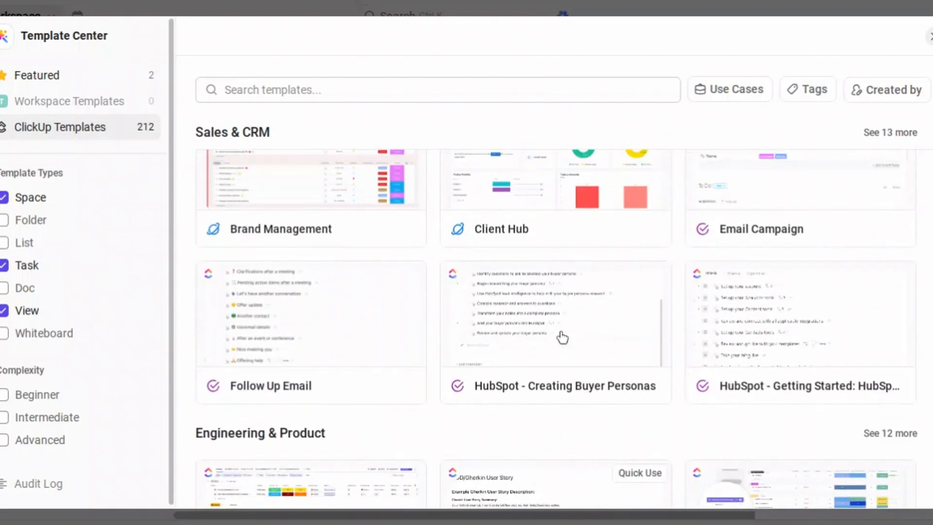
scroll(562, 337, up, 4)
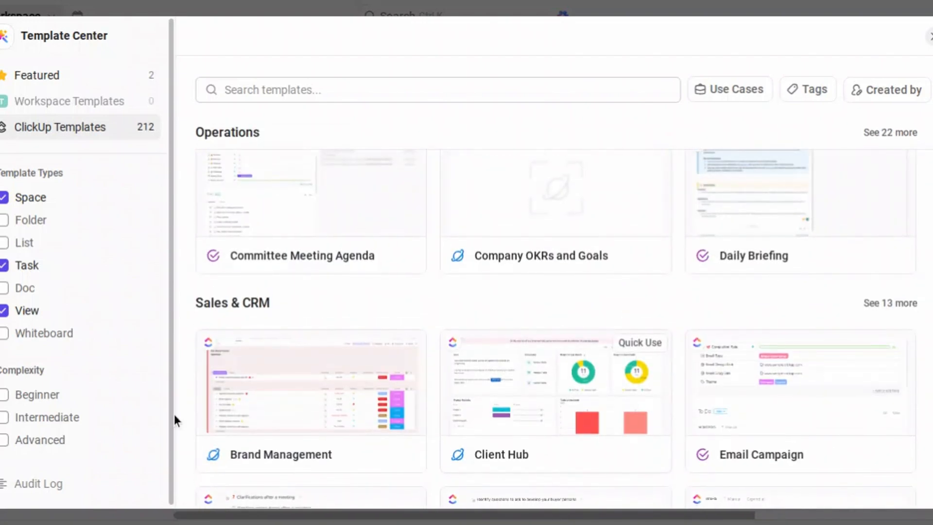
Create a new Space named Branding Strategy from the Brand Management template, importing everything with dates as is and no archived tasks.
click(282, 424)
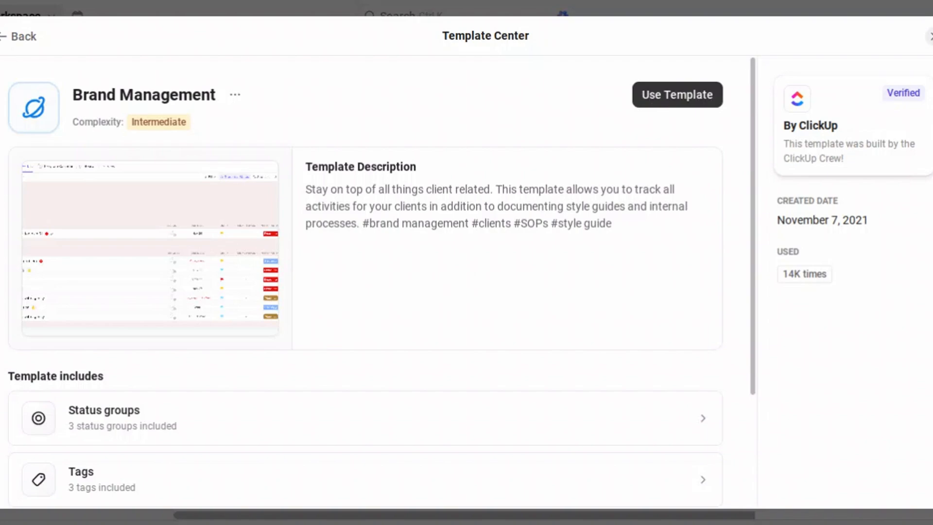
click(691, 101)
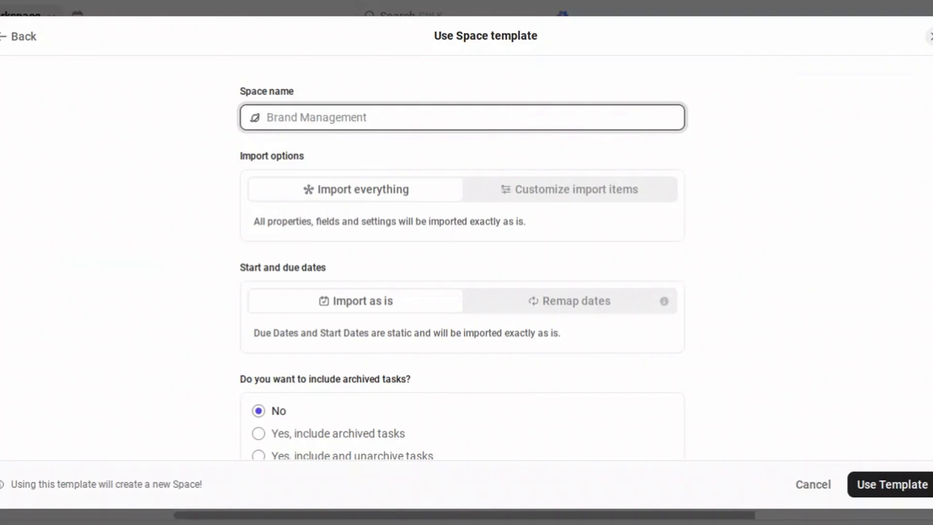
text(Br)
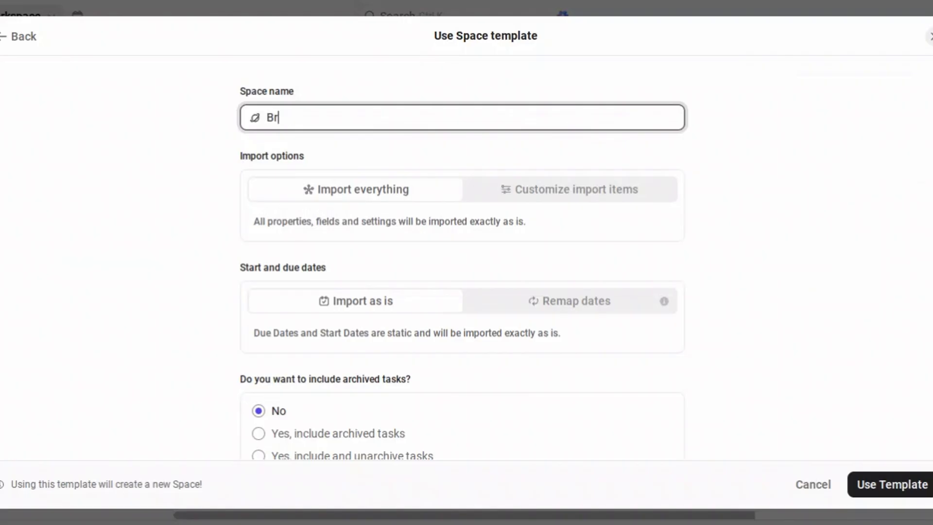
text(anding Strateg)
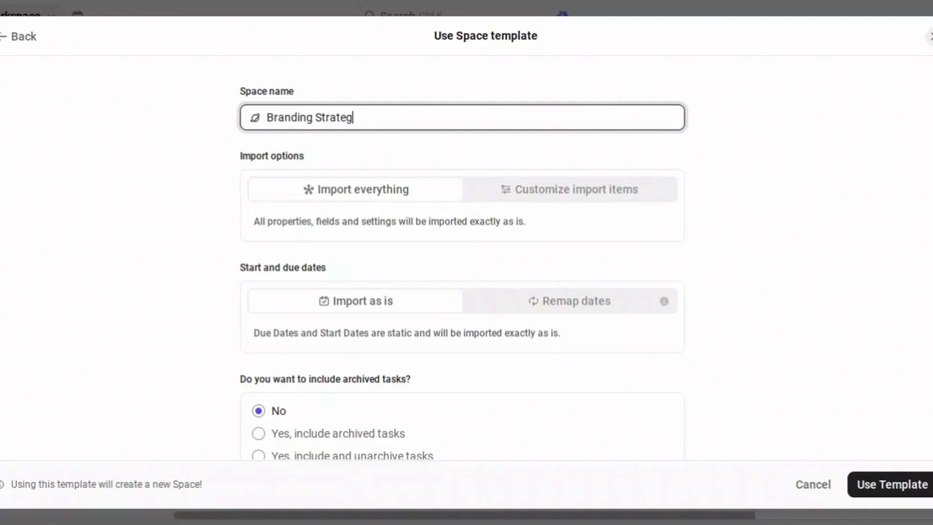
text(y)
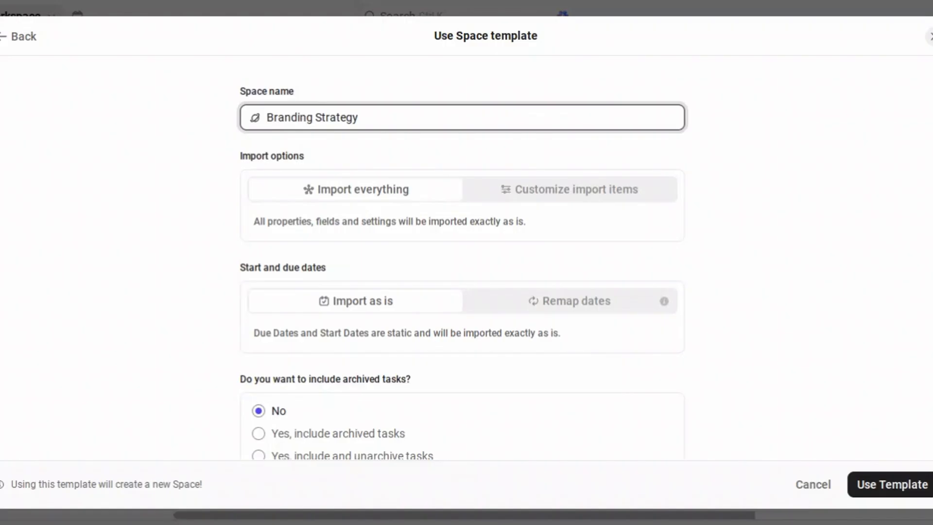
click(887, 493)
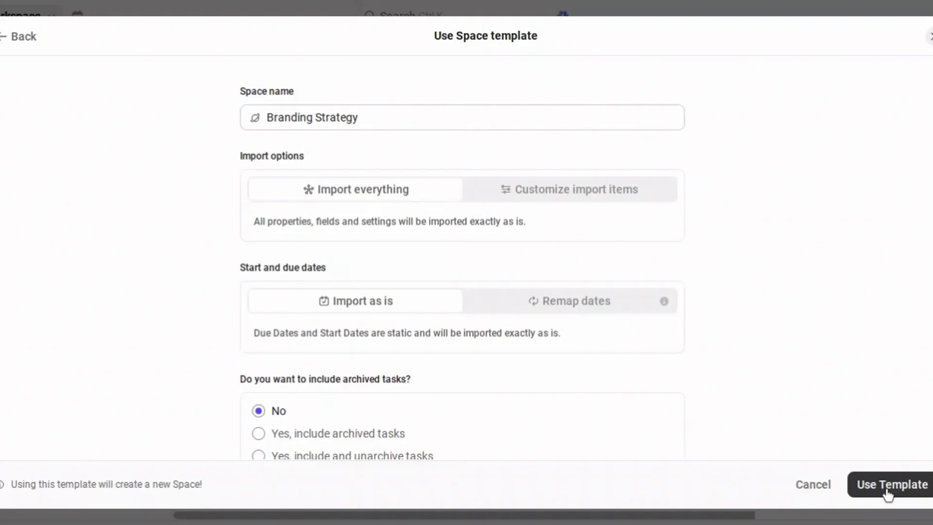
click(887, 493)
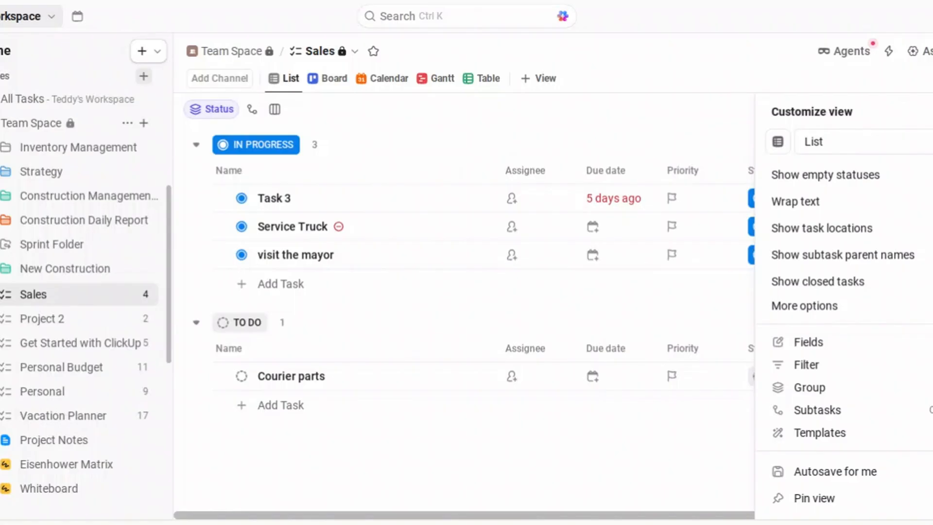
Close the view customization of the Sales list and find the Branding Strategy space among the workspace's spaces.
click(932, 112)
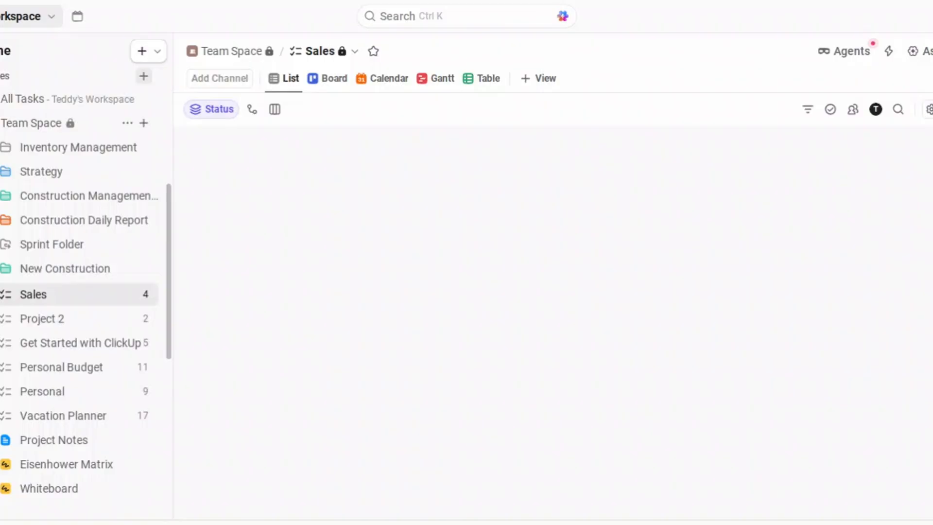
scroll(80, 292, down, 7)
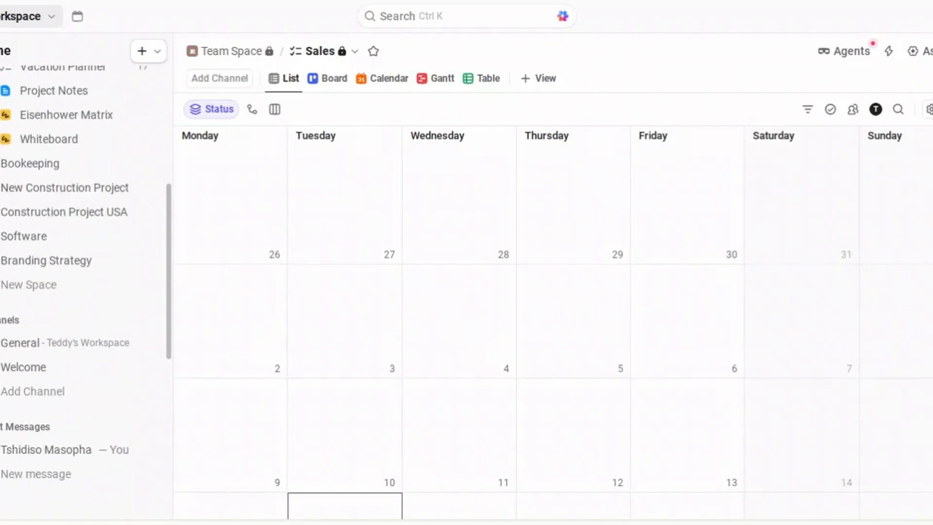